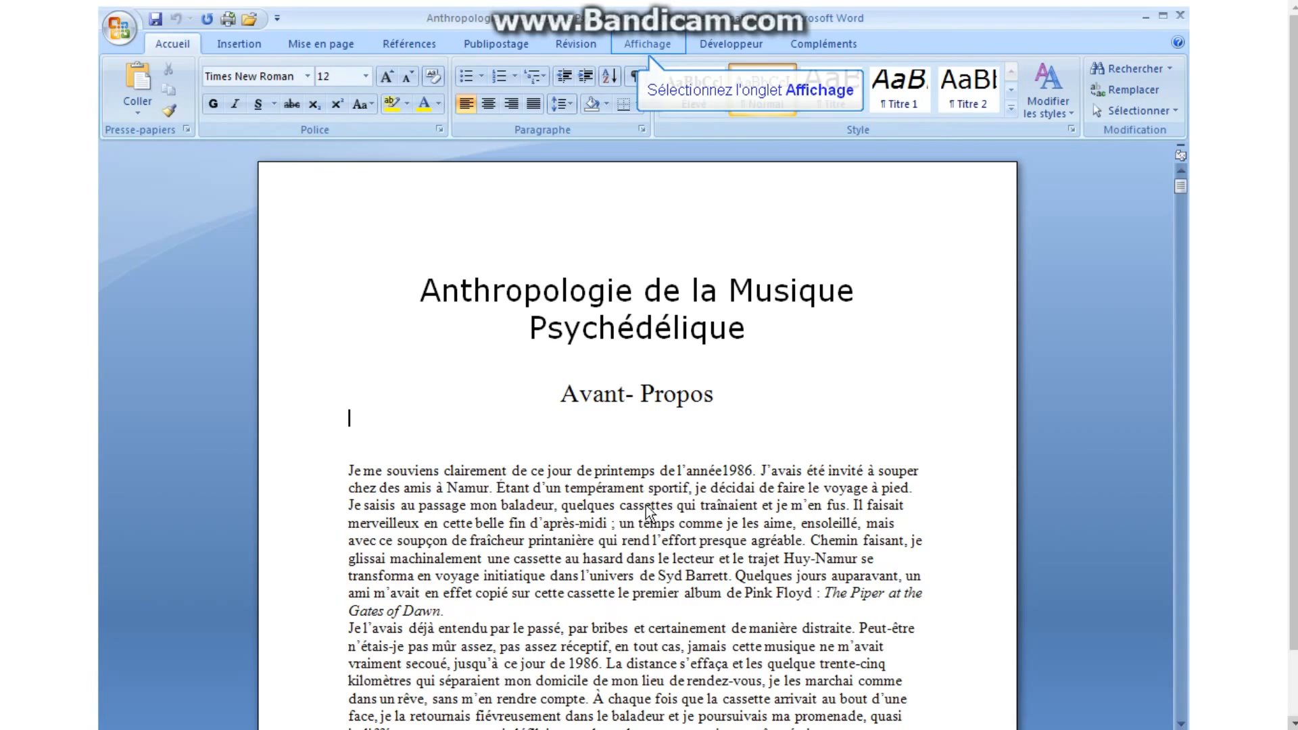
# Turn on the Explorateur de documents pane from the Affichage tab.
pyautogui.click(654, 42)
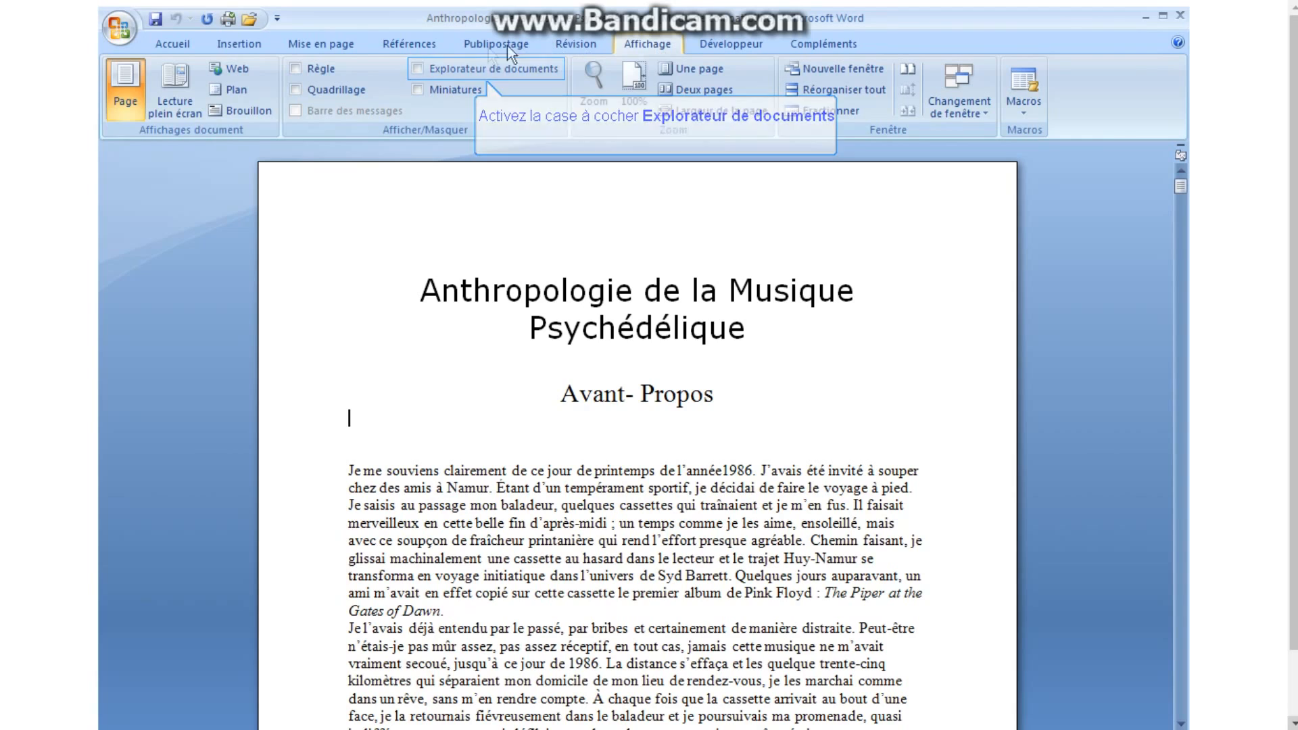
pyautogui.click(420, 67)
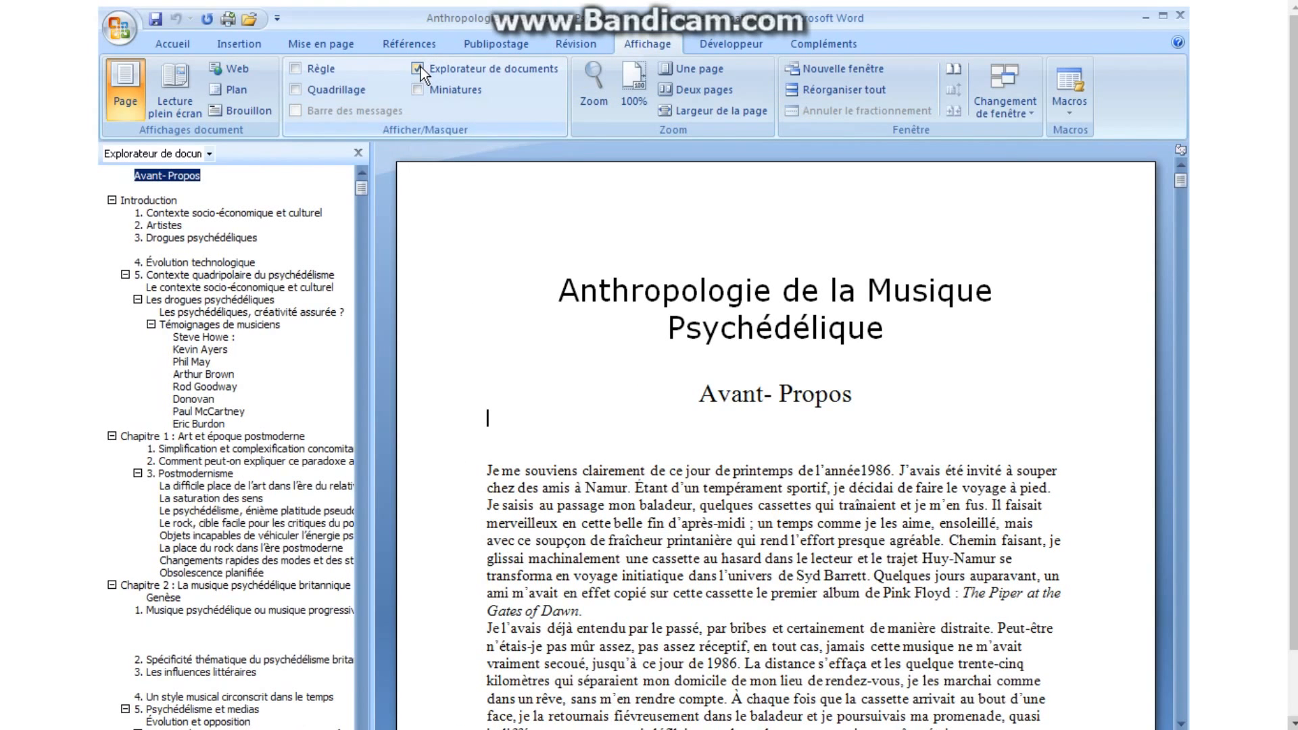
pyautogui.moveTo(360, 192); pyautogui.dragTo(358, 274)
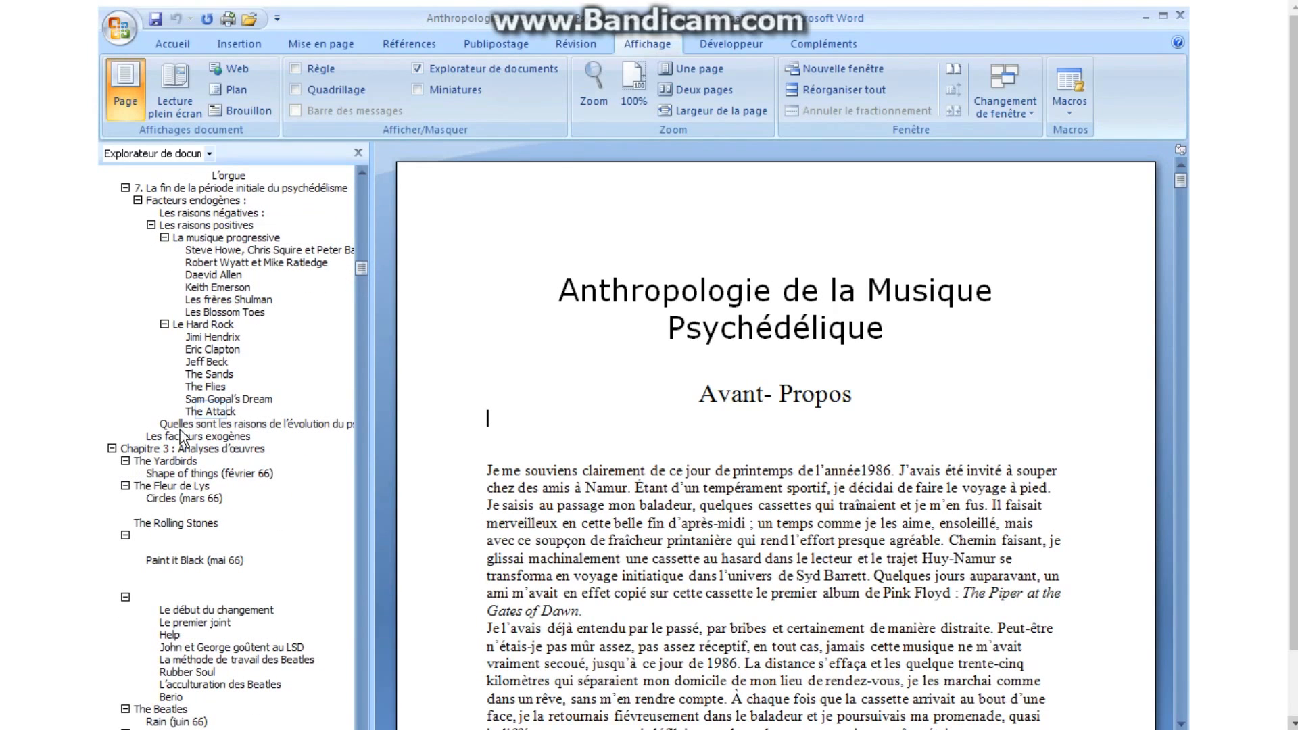
# Jump via the document map to The Attack, I can hear the grass grow, Les drogues, We love you and Le Cannabis.
pyautogui.click(210, 411)
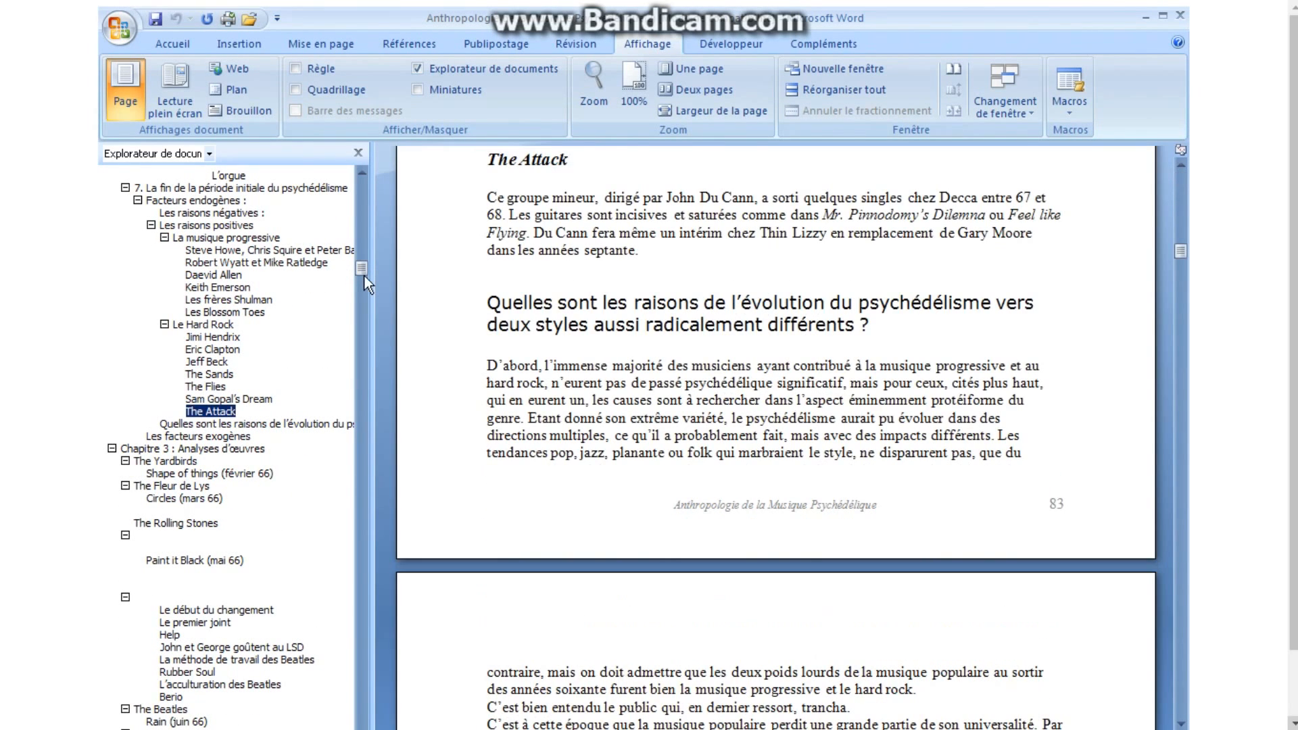
pyautogui.moveTo(364, 275); pyautogui.dragTo(364, 293)
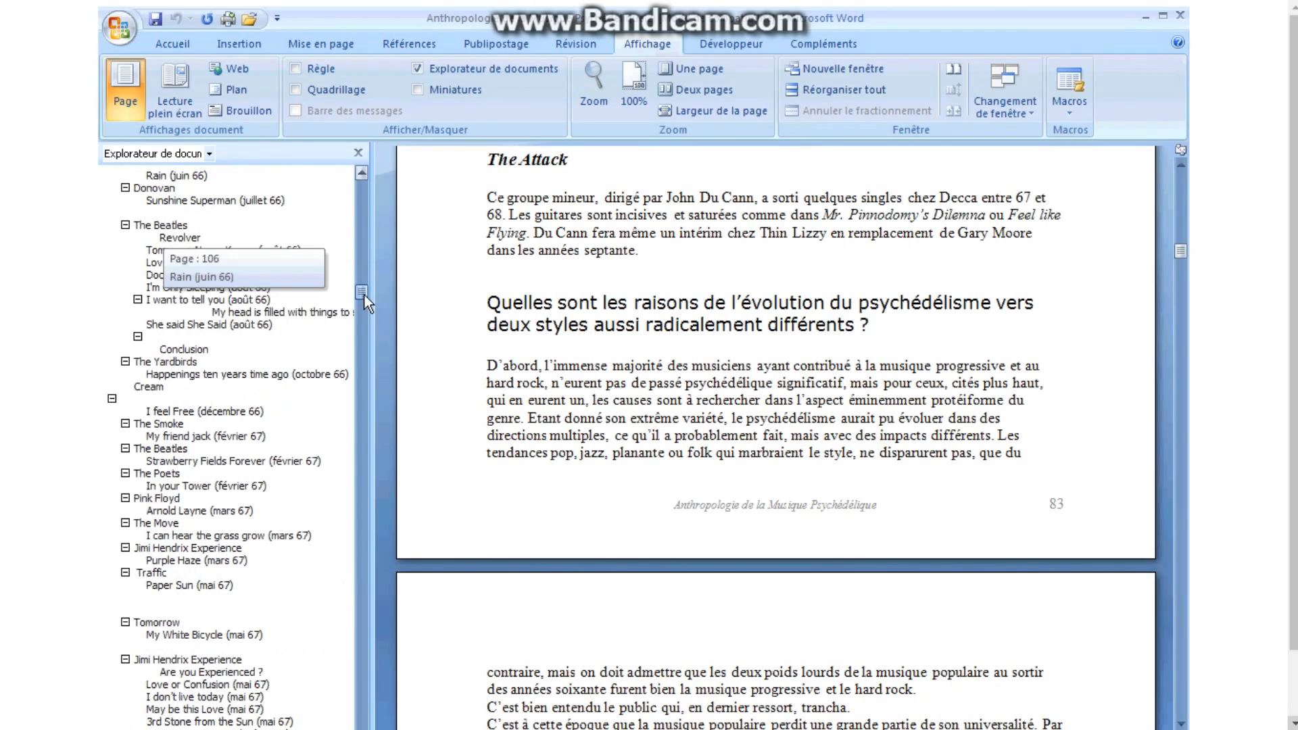
pyautogui.click(177, 538)
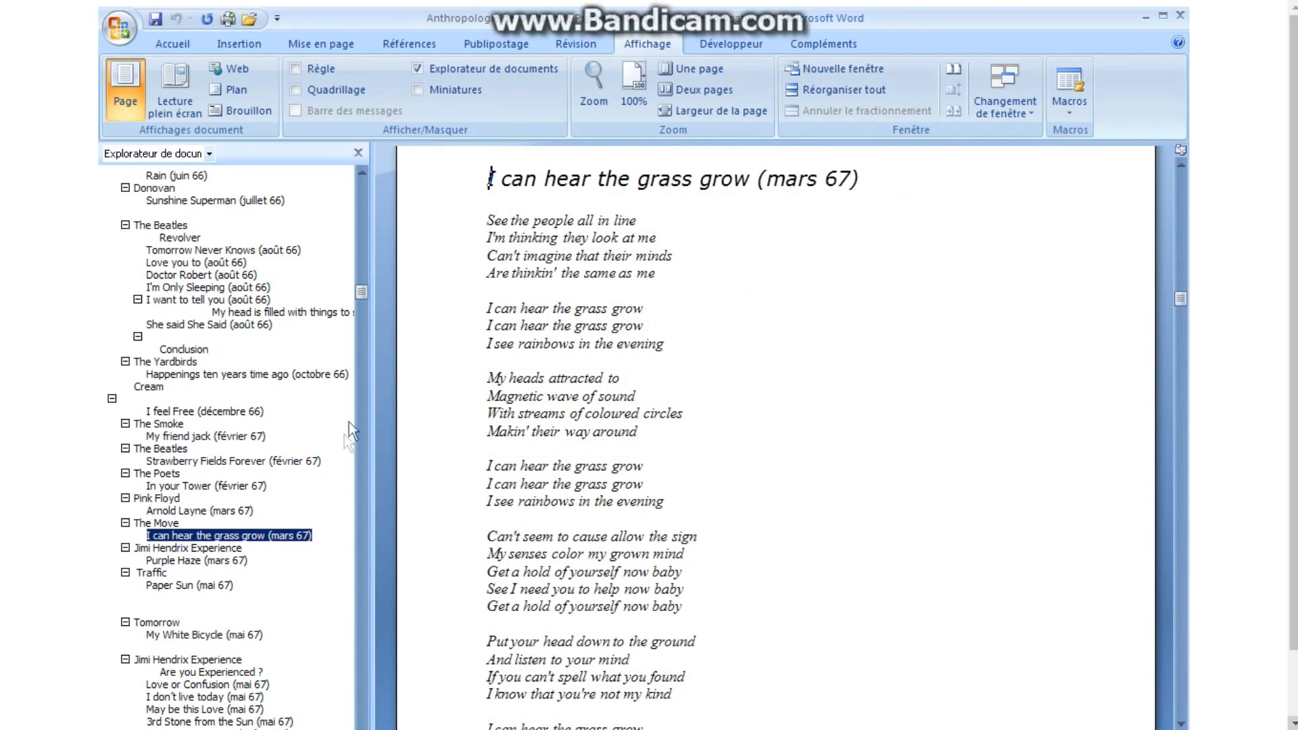
pyautogui.moveTo(365, 306); pyautogui.dragTo(351, 525)
pyautogui.click(297, 486)
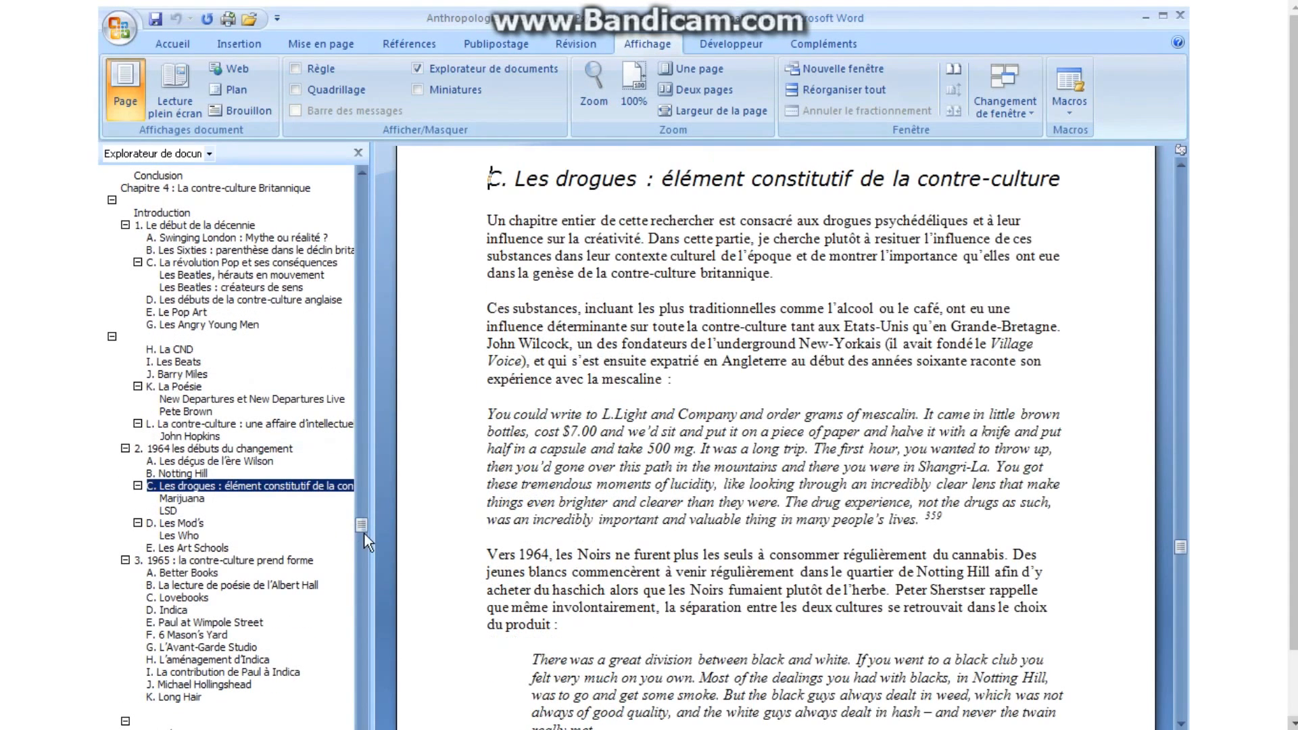
pyautogui.moveTo(364, 533); pyautogui.dragTo(355, 606)
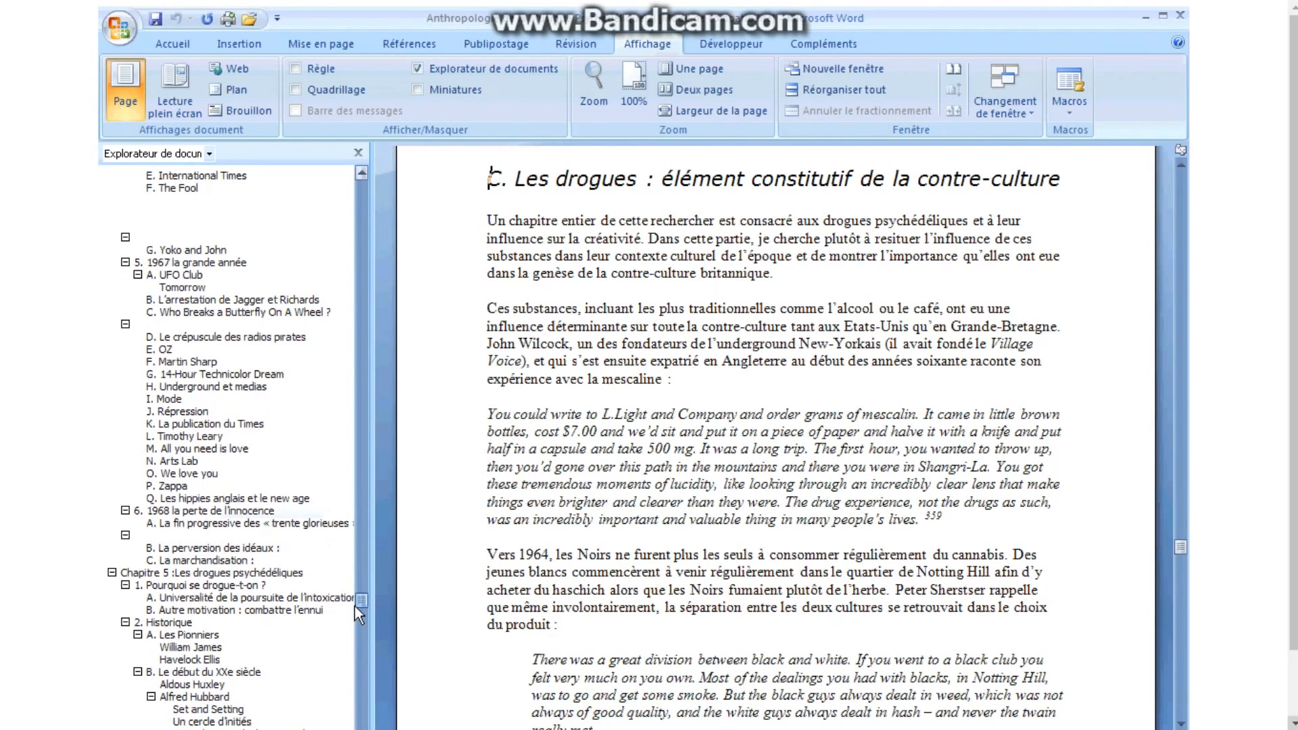
pyautogui.click(182, 476)
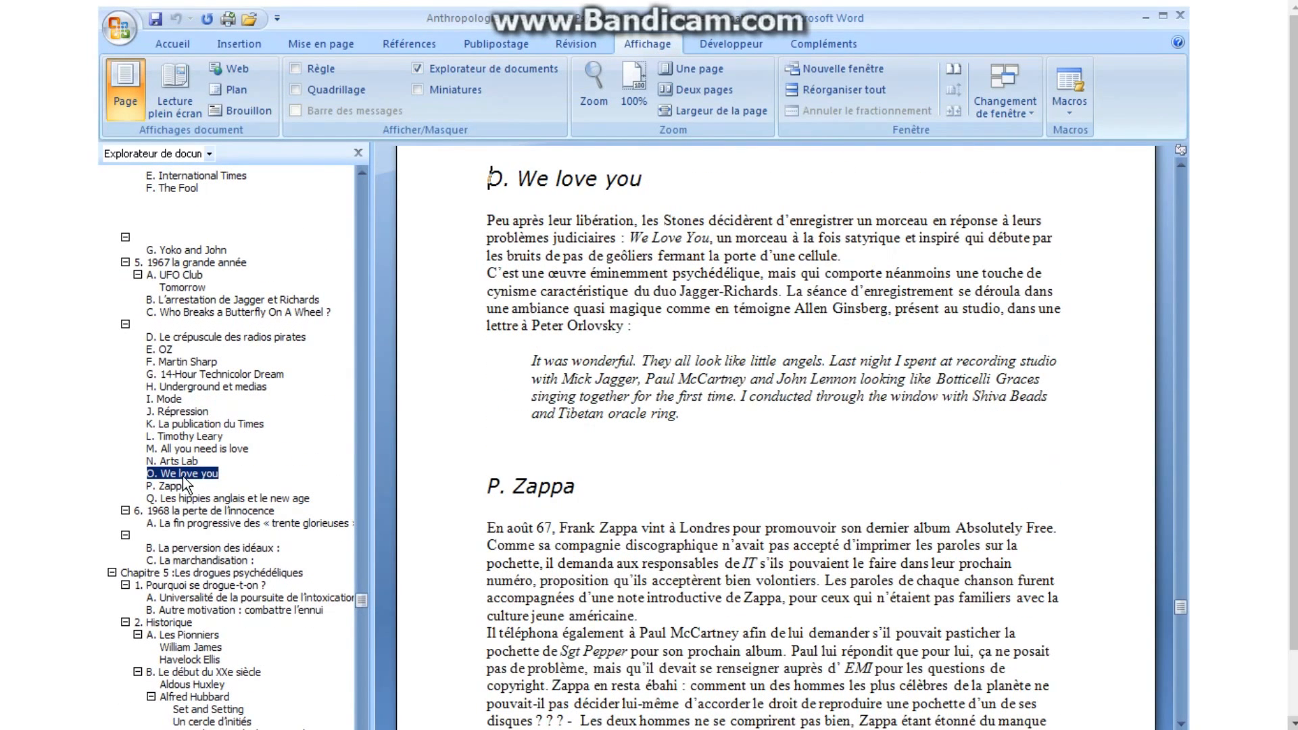
pyautogui.moveTo(360, 608); pyautogui.dragTo(358, 678)
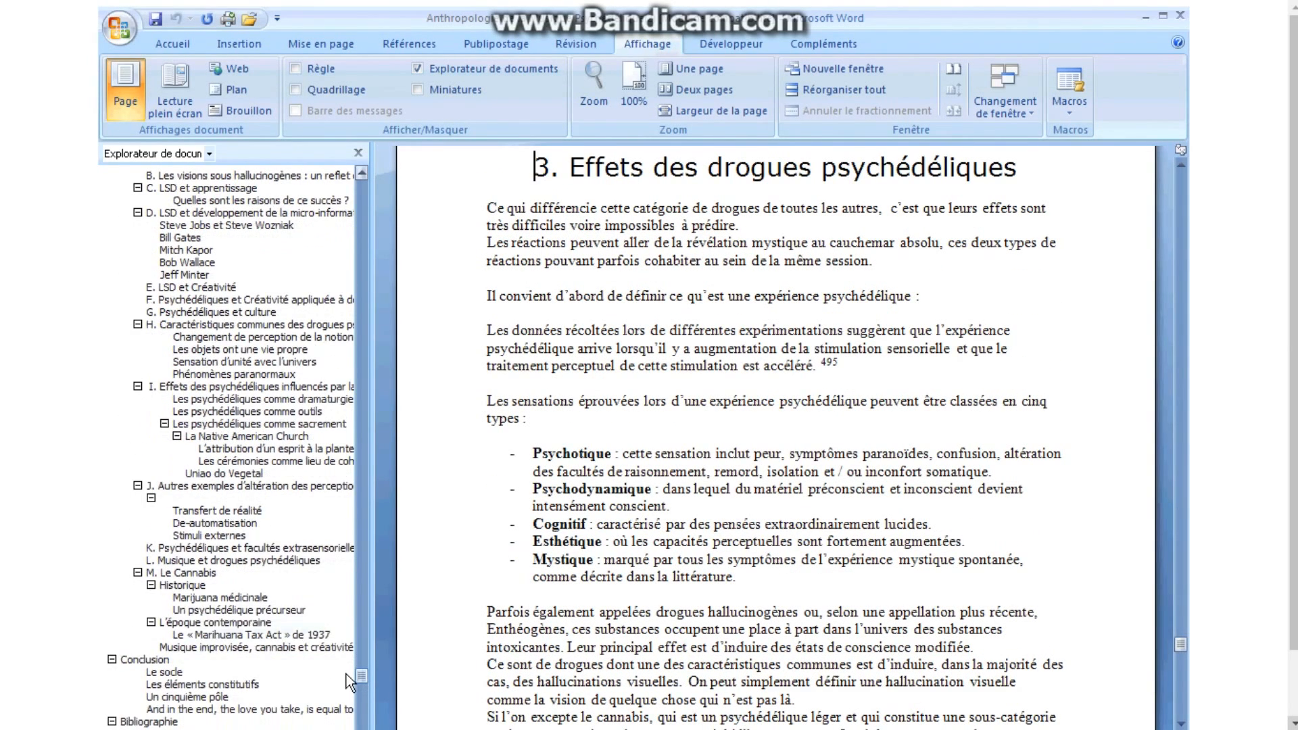
pyautogui.click(183, 578)
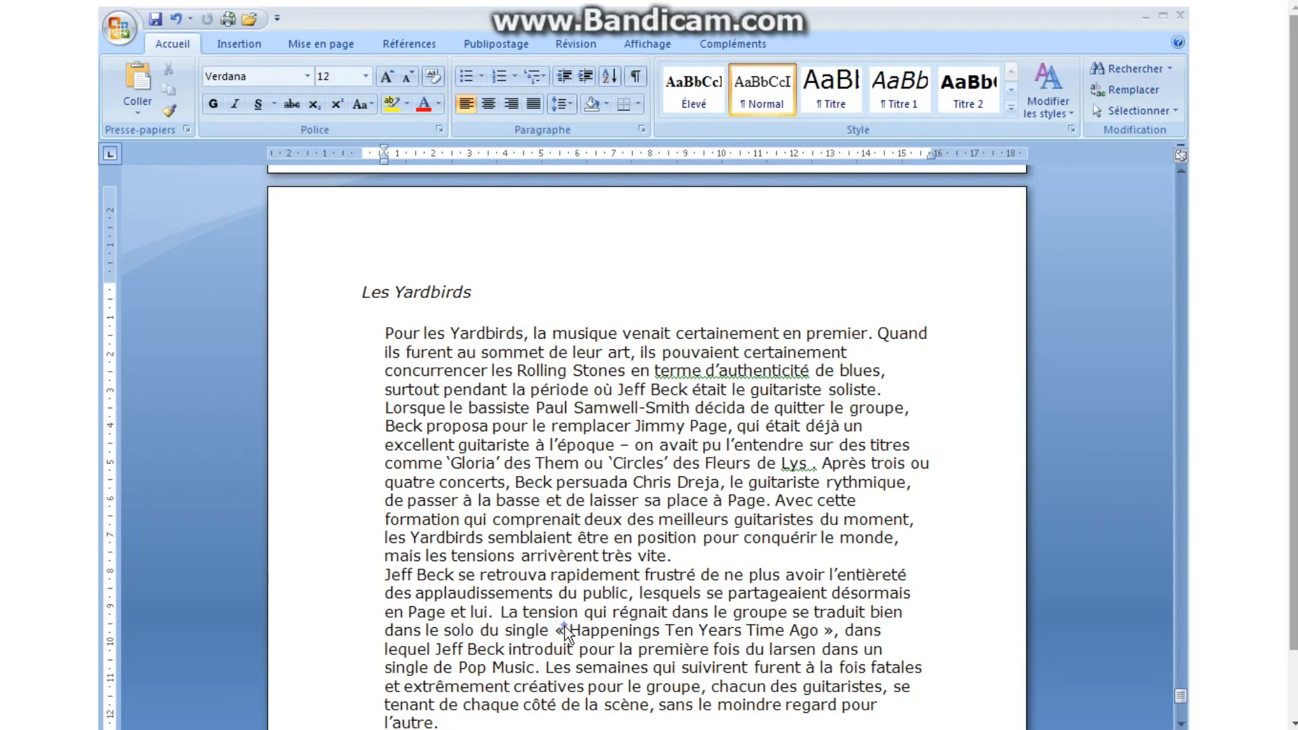
pyautogui.moveTo(569, 630); pyautogui.dragTo(807, 628)
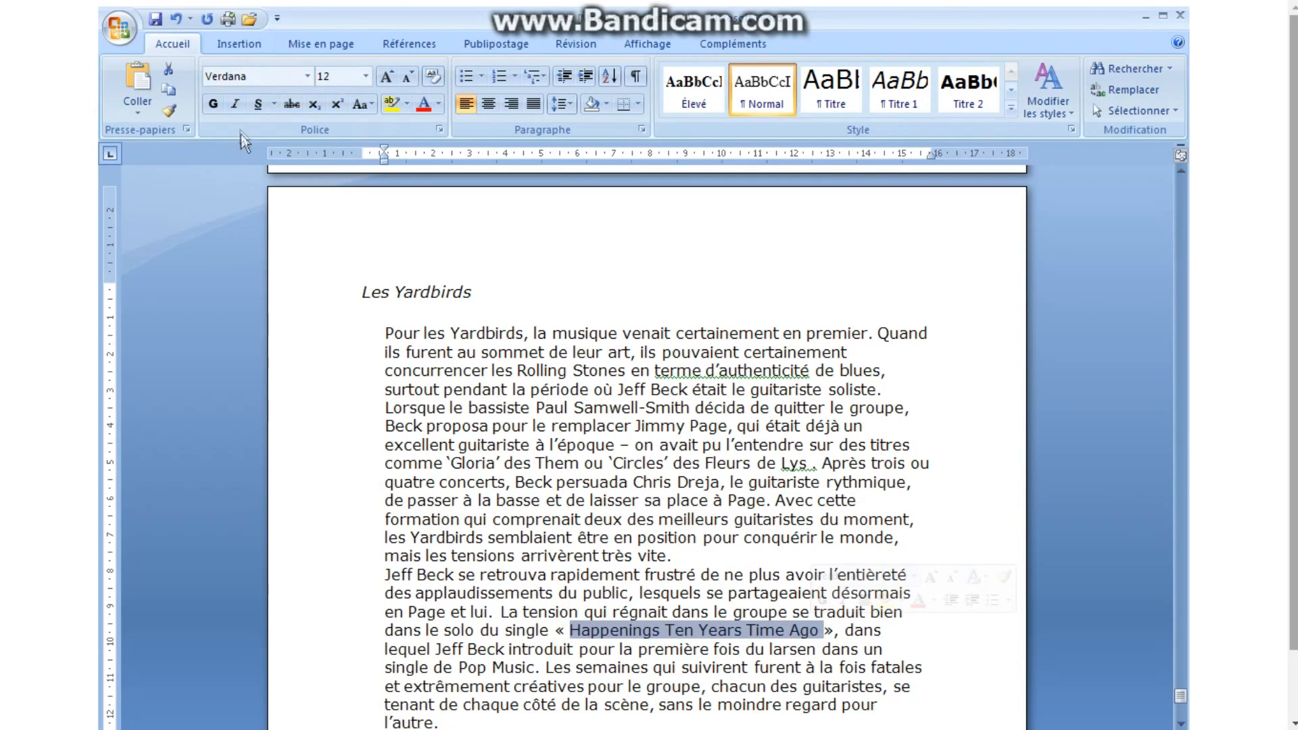
pyautogui.click(237, 43)
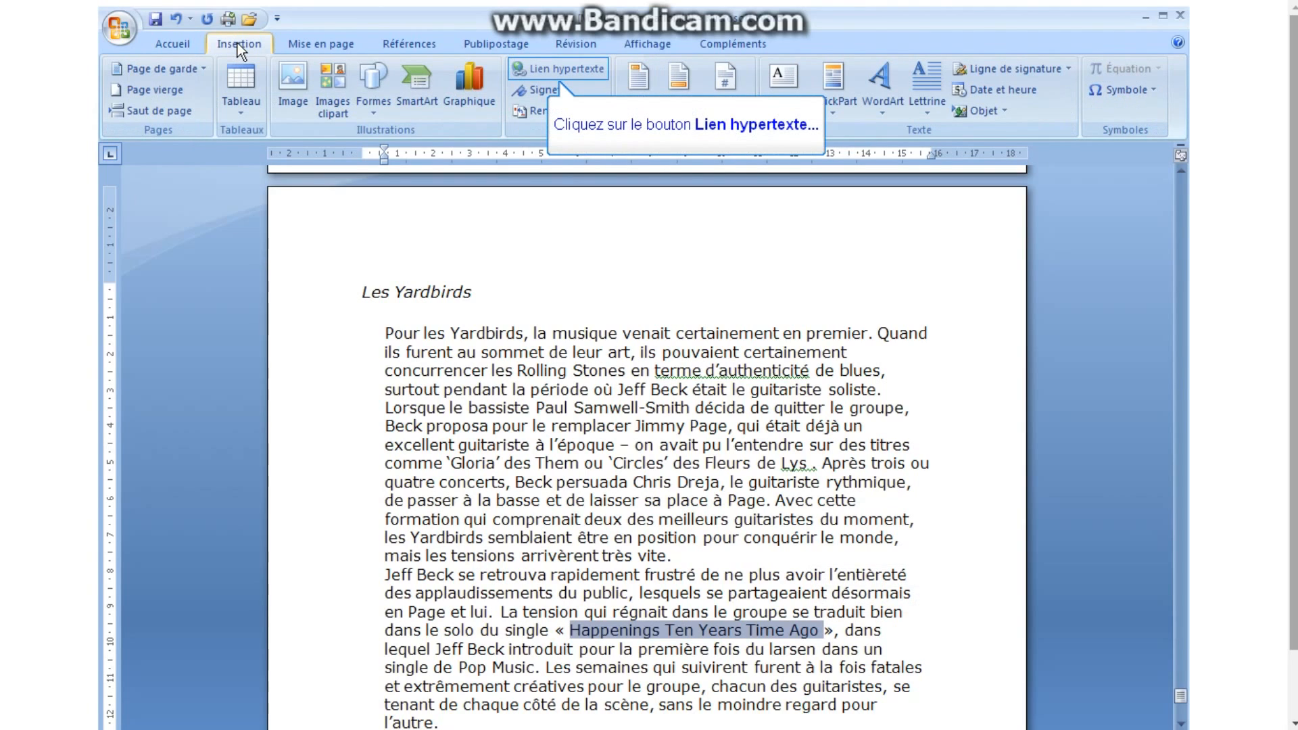
pyautogui.click(578, 69)
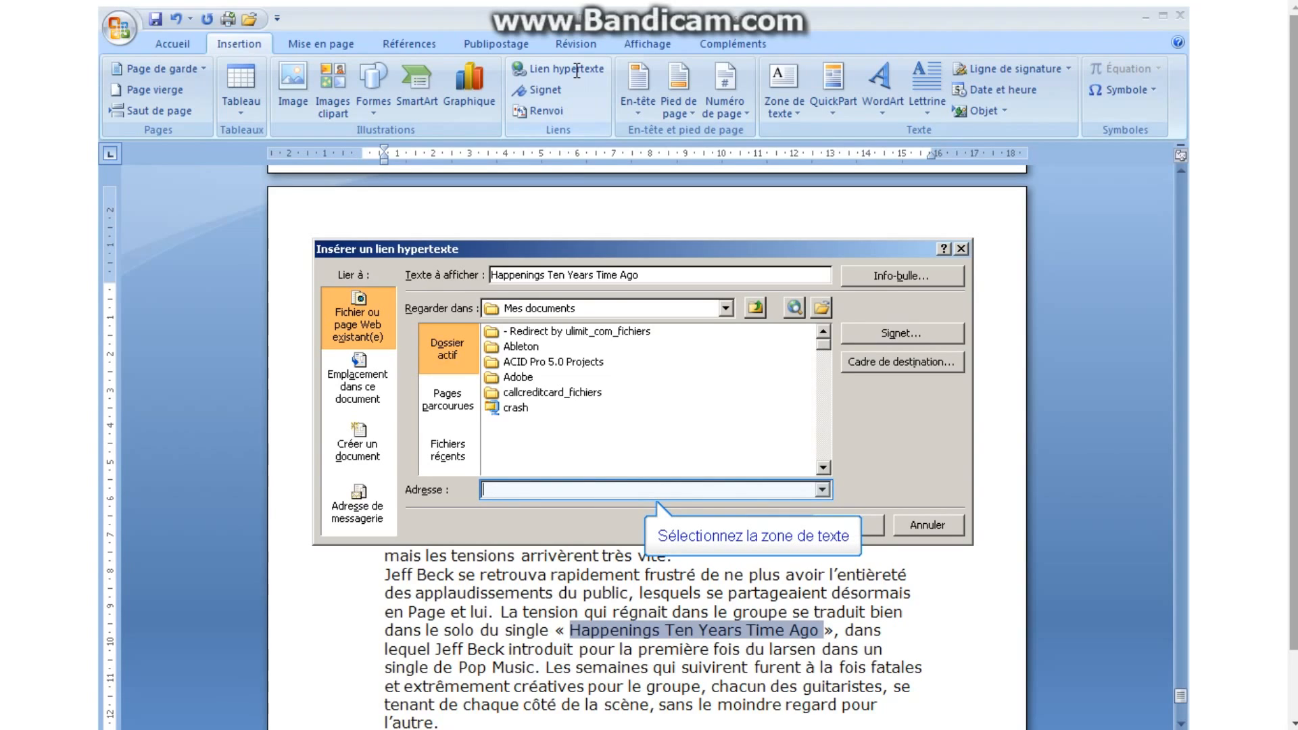
pyautogui.write('http://en.wikipedia.org/wiki/Happenings_Ten_Years_Time_Ago')
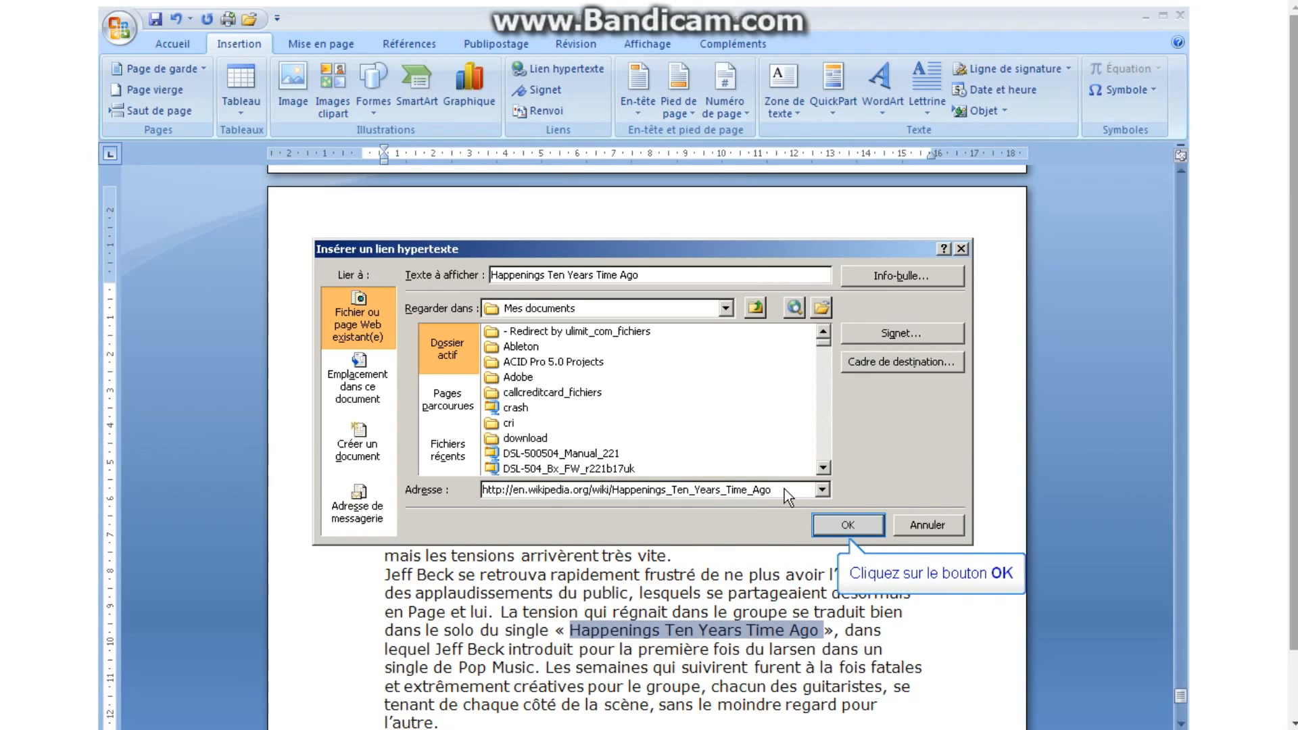
pyautogui.click(848, 525)
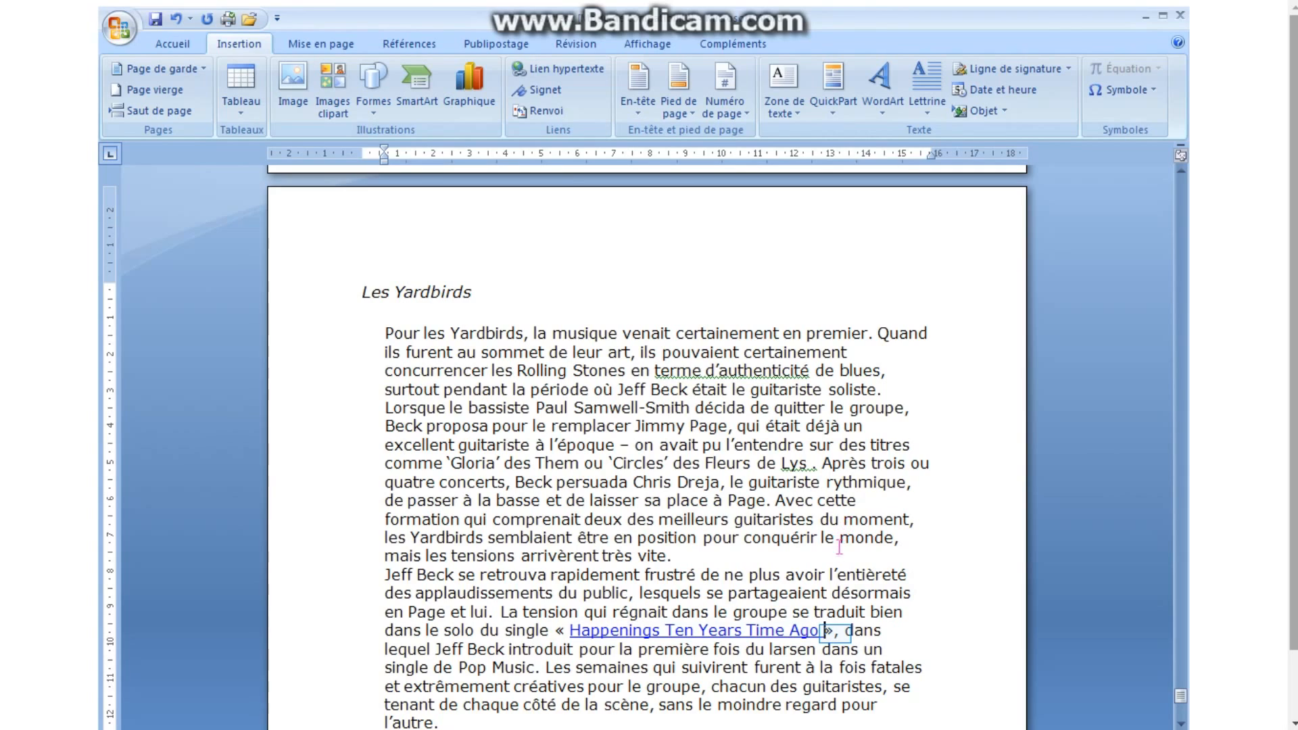
pyautogui.click(834, 632)
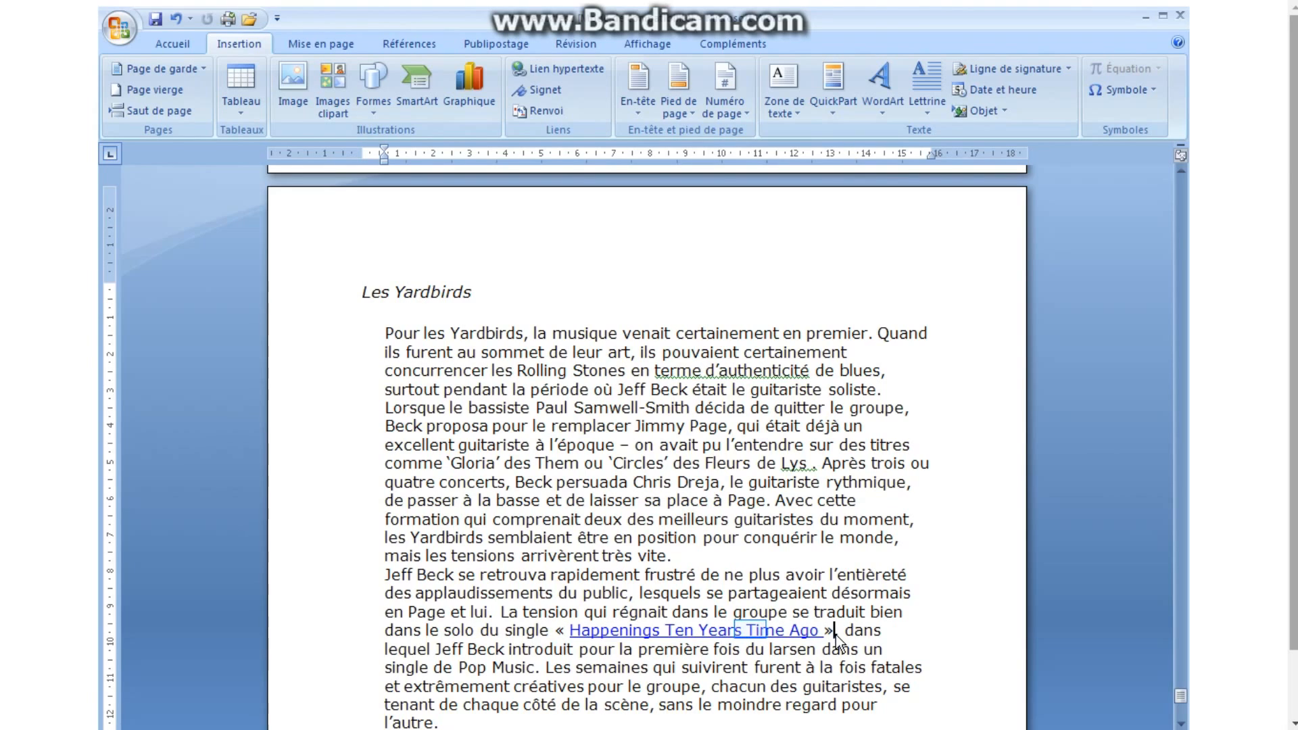
# Follow the link to the Wikipedia article in Firefox, then switch back to Word.
pyautogui.keyDown('ctrl'); pyautogui.click(750, 631); pyautogui.keyUp('ctrl')
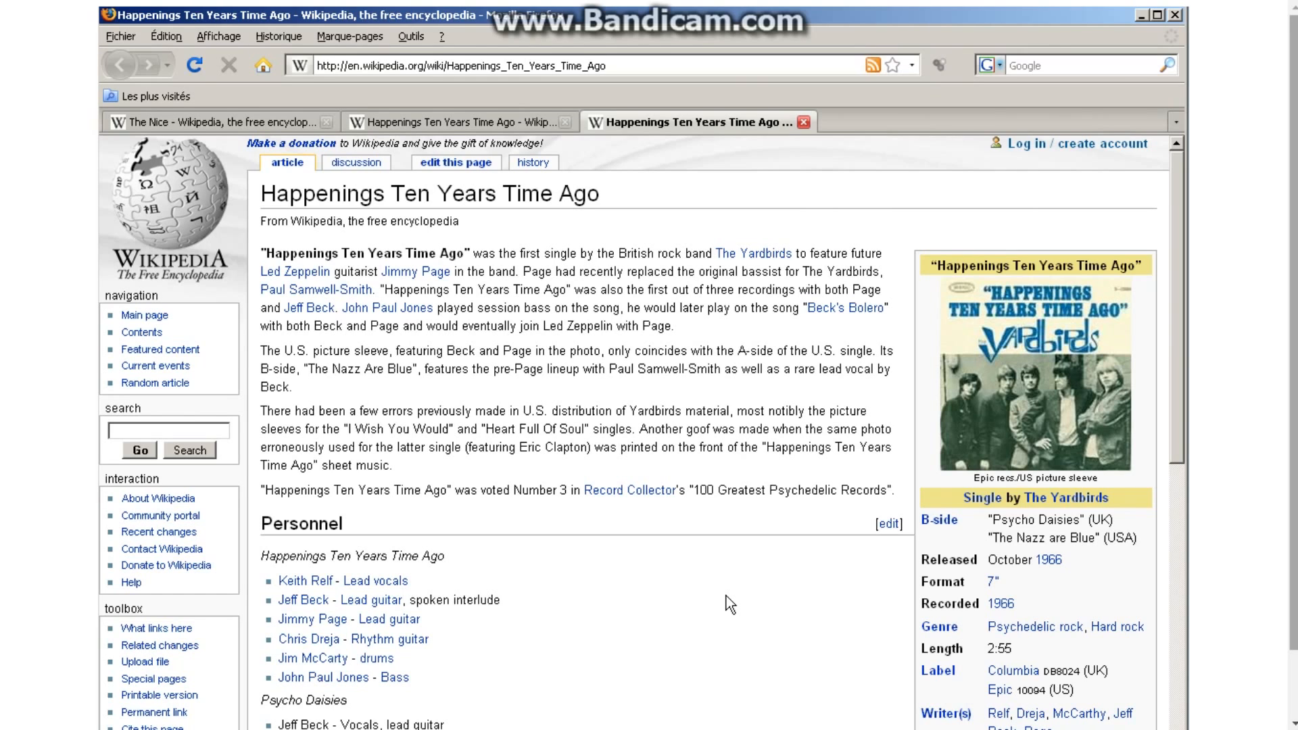
pyautogui.hotkey('alt', 'Tab')
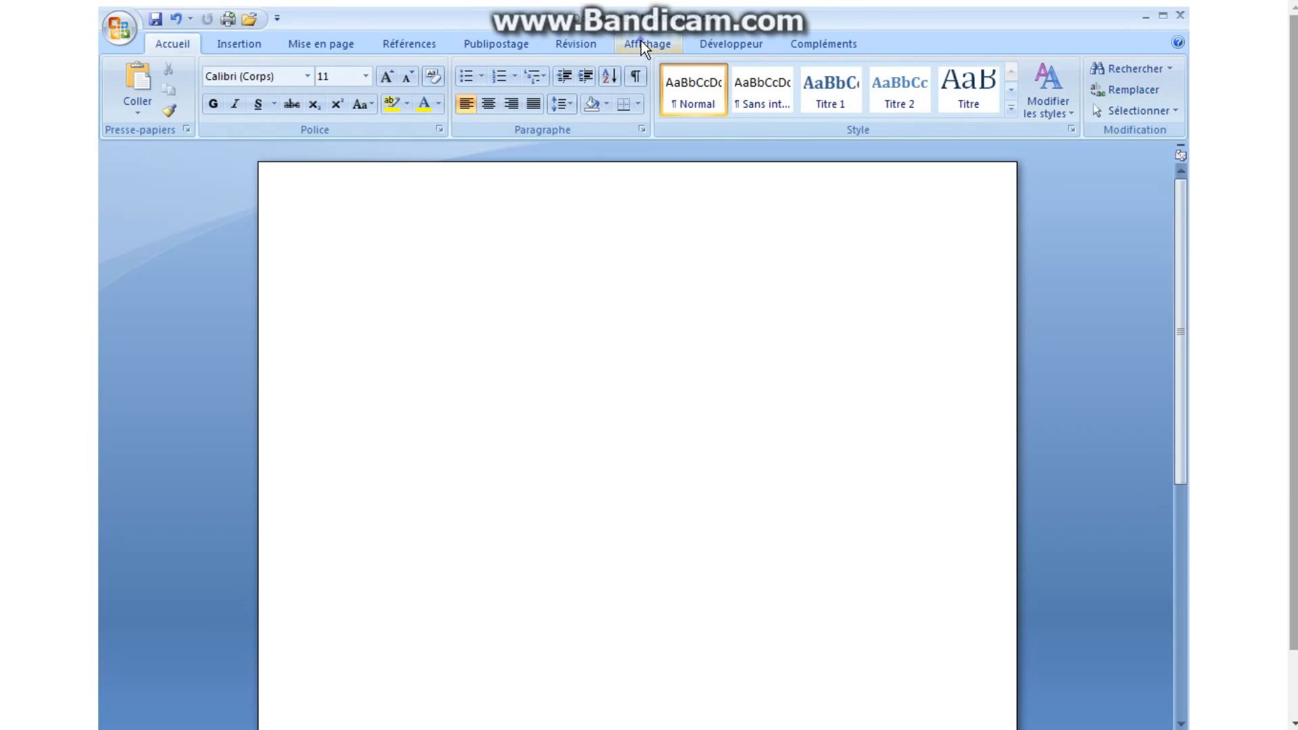
# Start recording a macro named 'adresse' with Alt+A assigned as its keyboard shortcut.
pyautogui.click(641, 42)
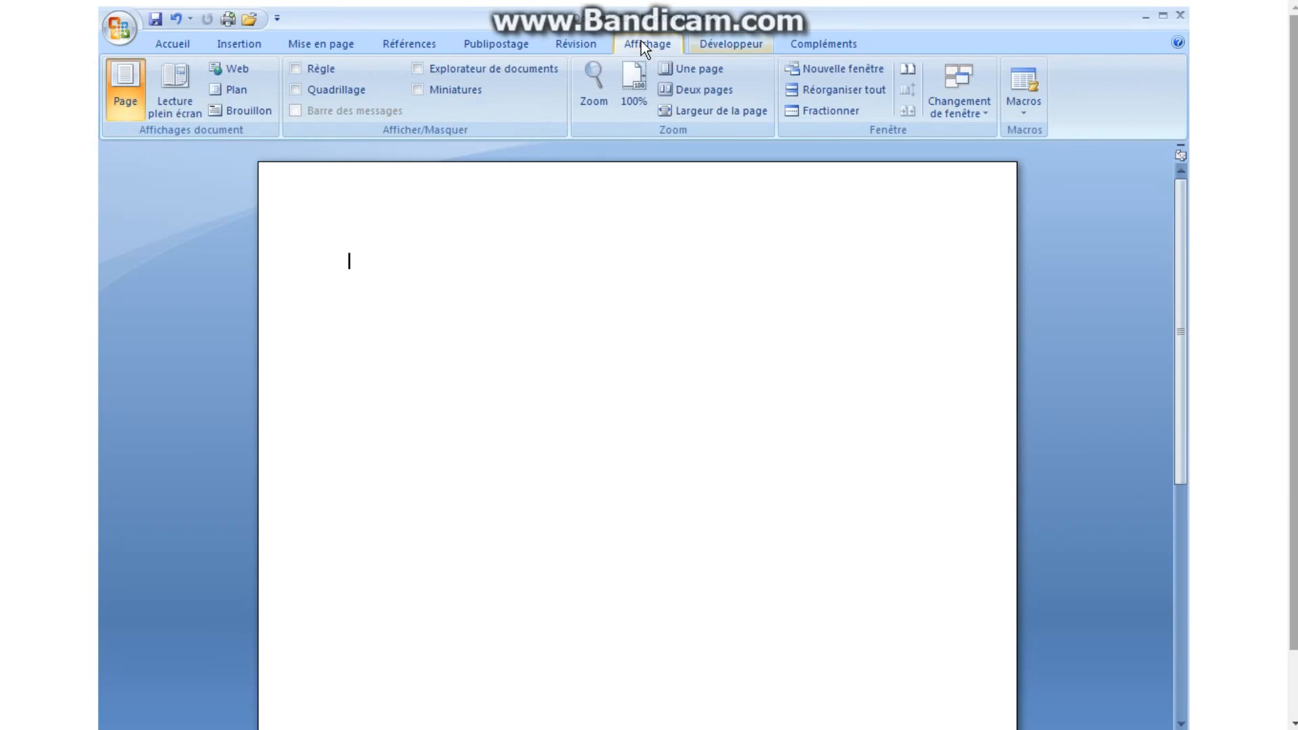
pyautogui.click(1026, 116)
pyautogui.click(1049, 155)
pyautogui.write('adresse')
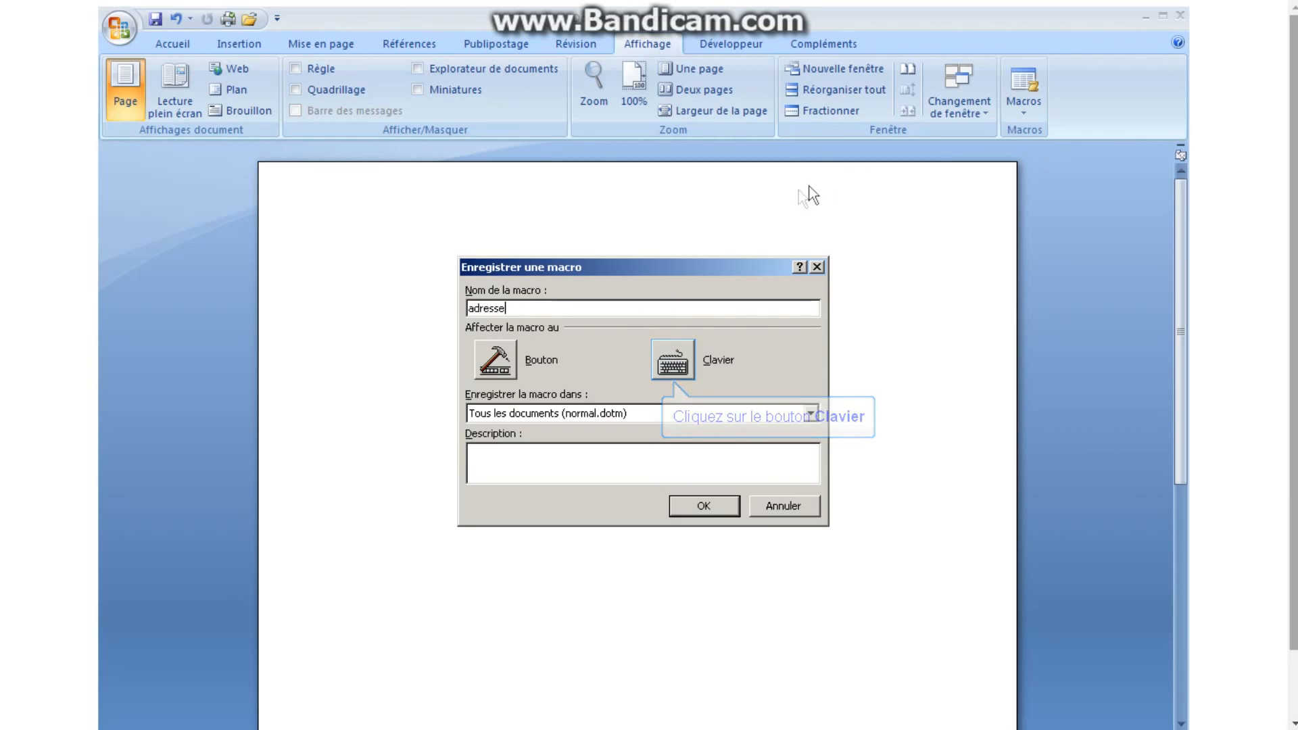
pyautogui.click(673, 359)
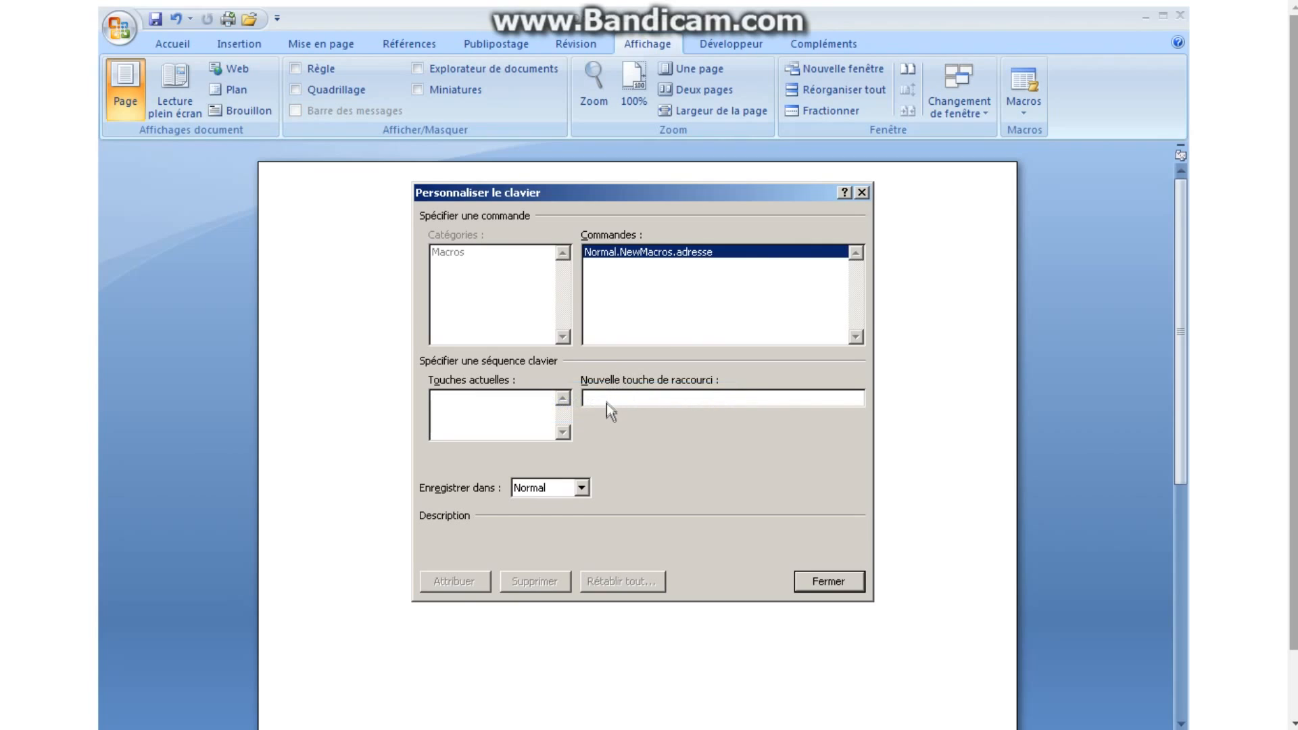
pyautogui.hotkey('alt', 'a')
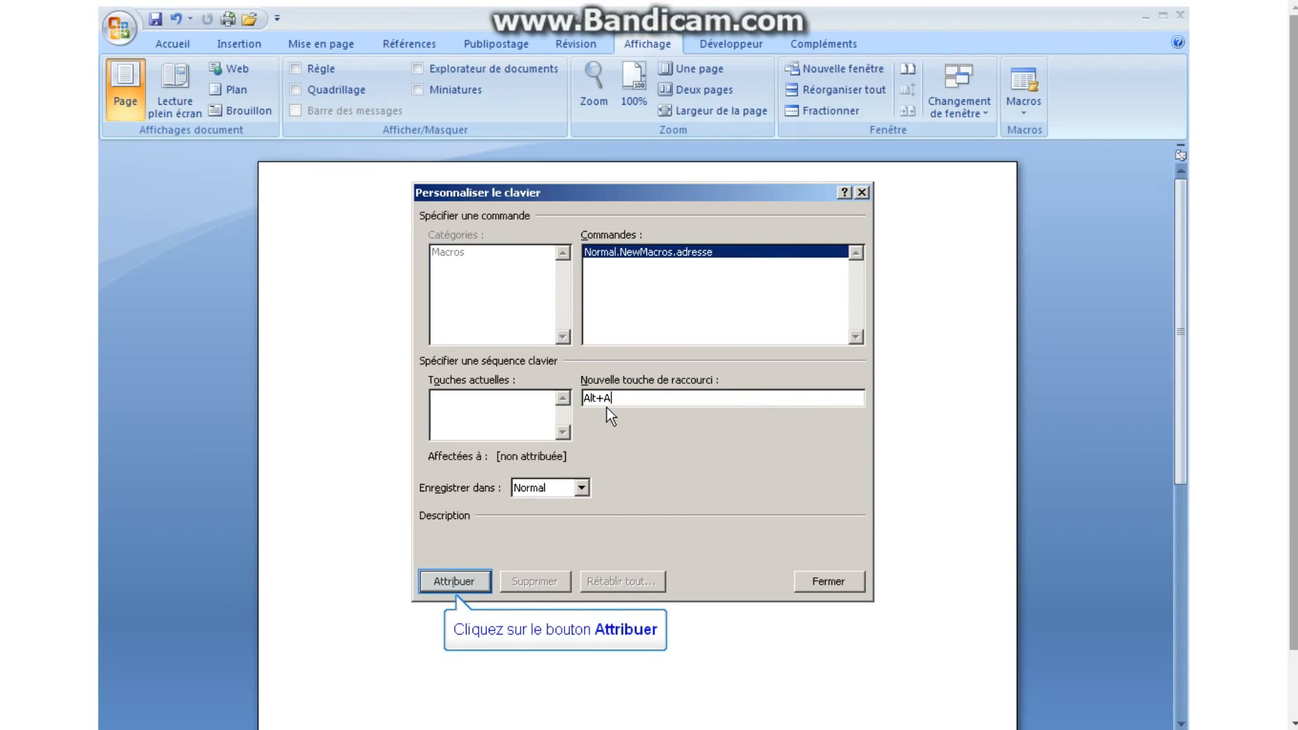
pyautogui.click(450, 582)
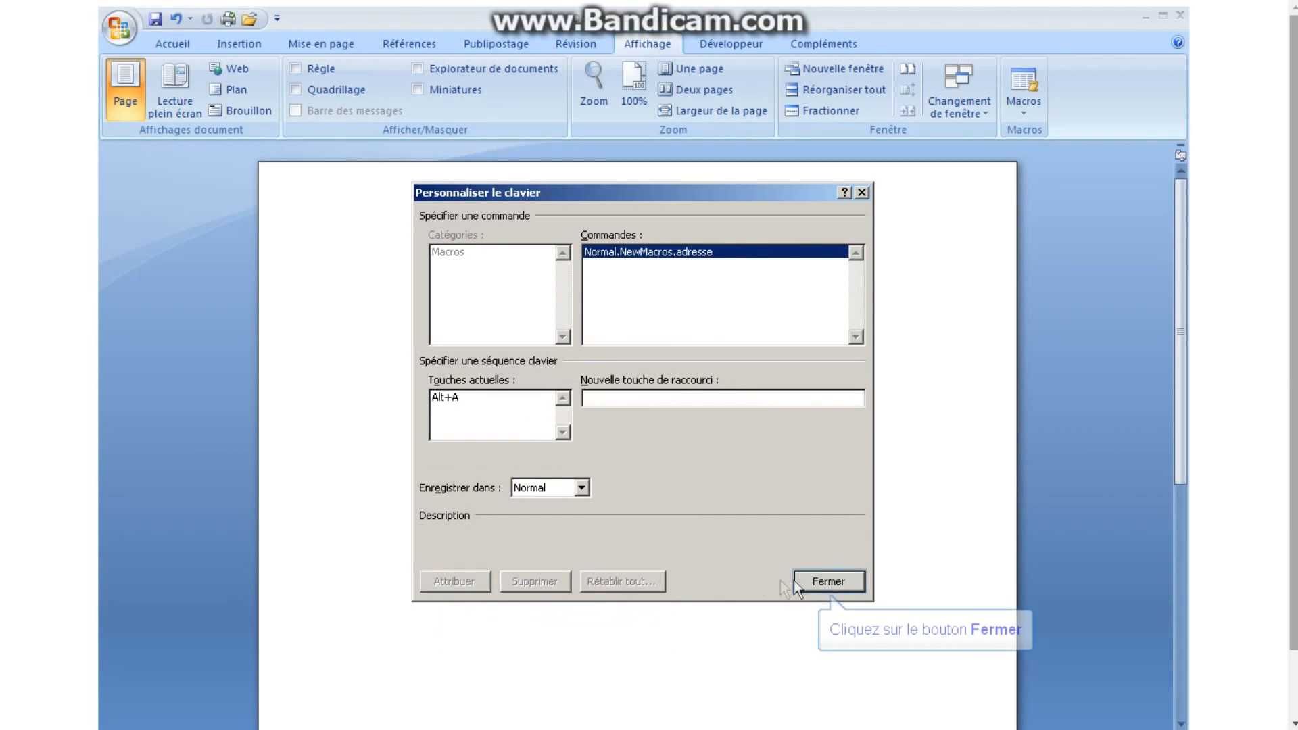
pyautogui.click(798, 583)
pyautogui.click(1022, 112)
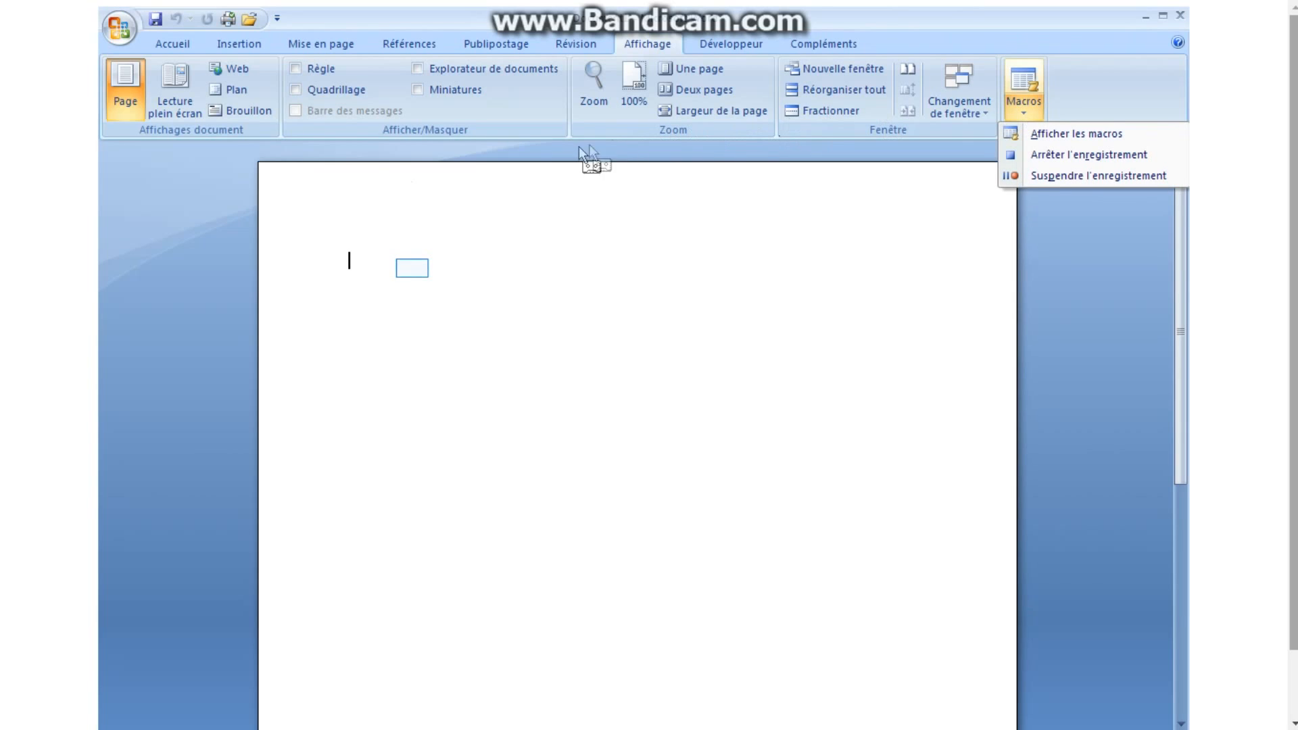
# Type the signature lines (name and role, department, postal address, e-mail), then stop the macro recording.
pyautogui.click(413, 271)
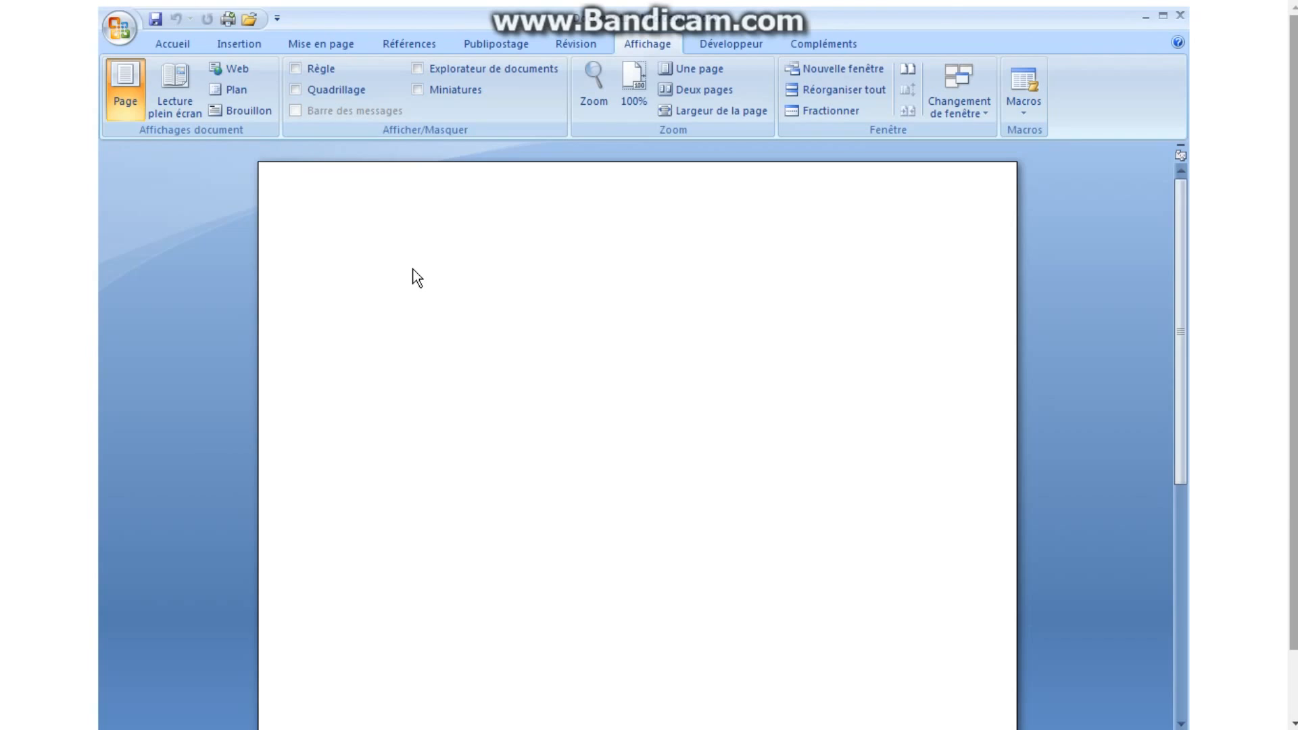
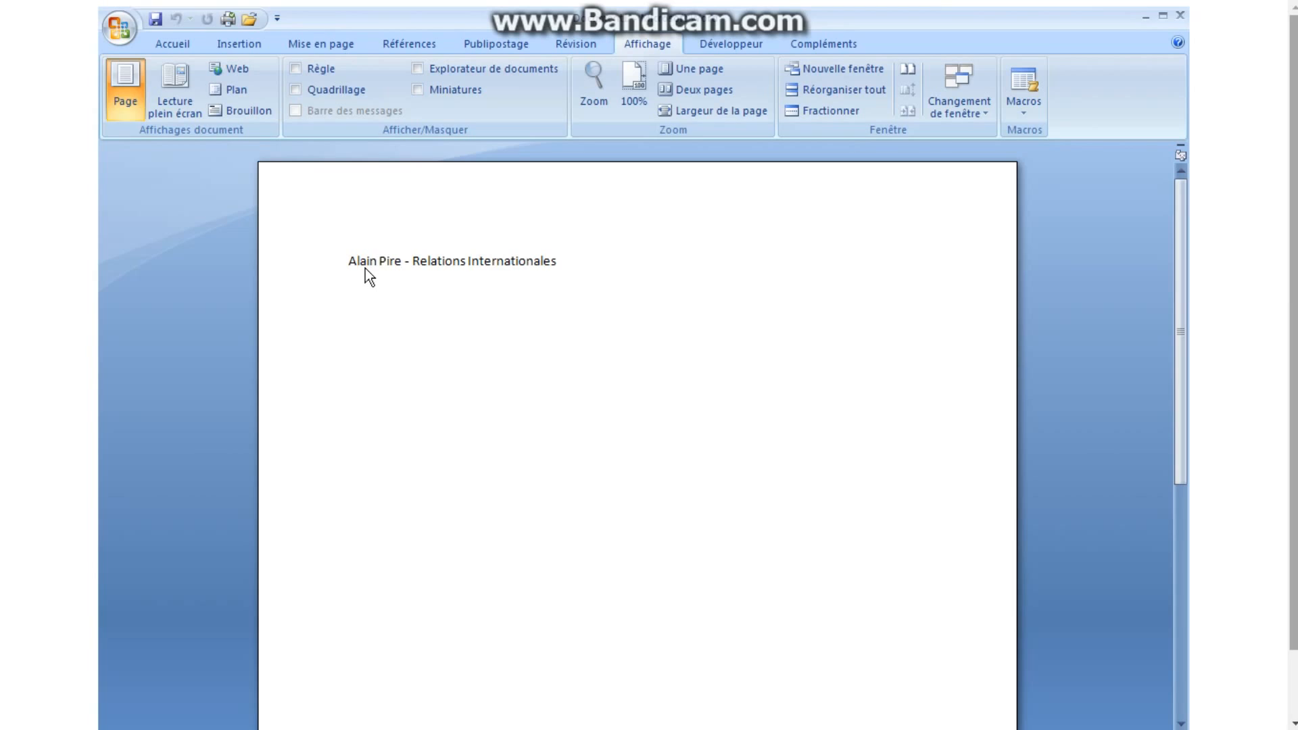
pyautogui.press('Return')
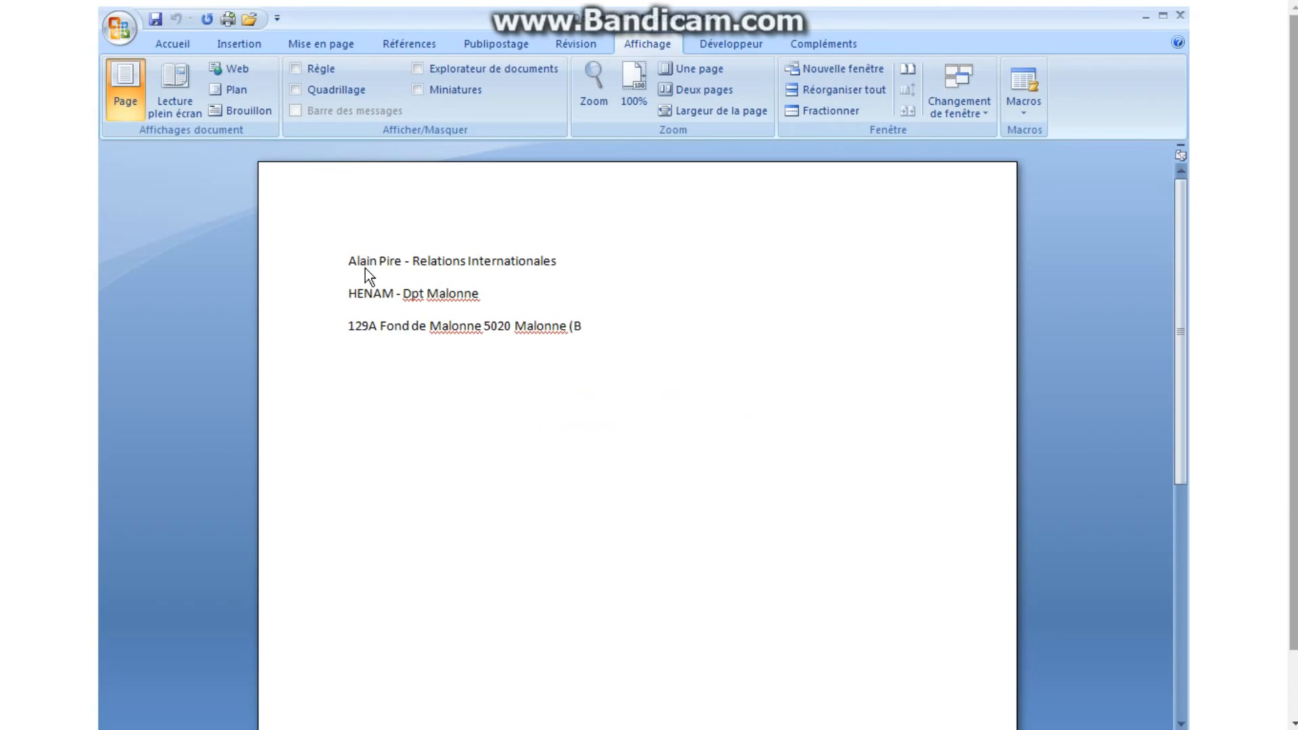
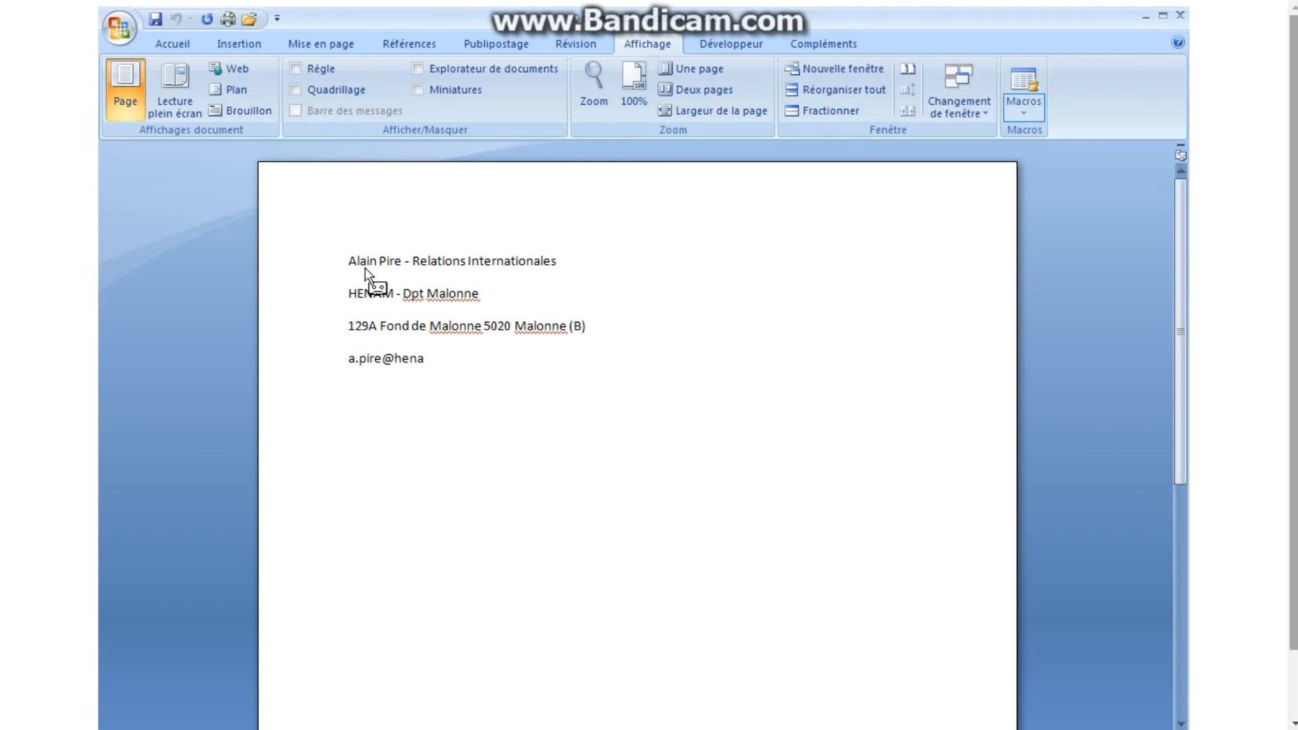
pyautogui.click(1024, 111)
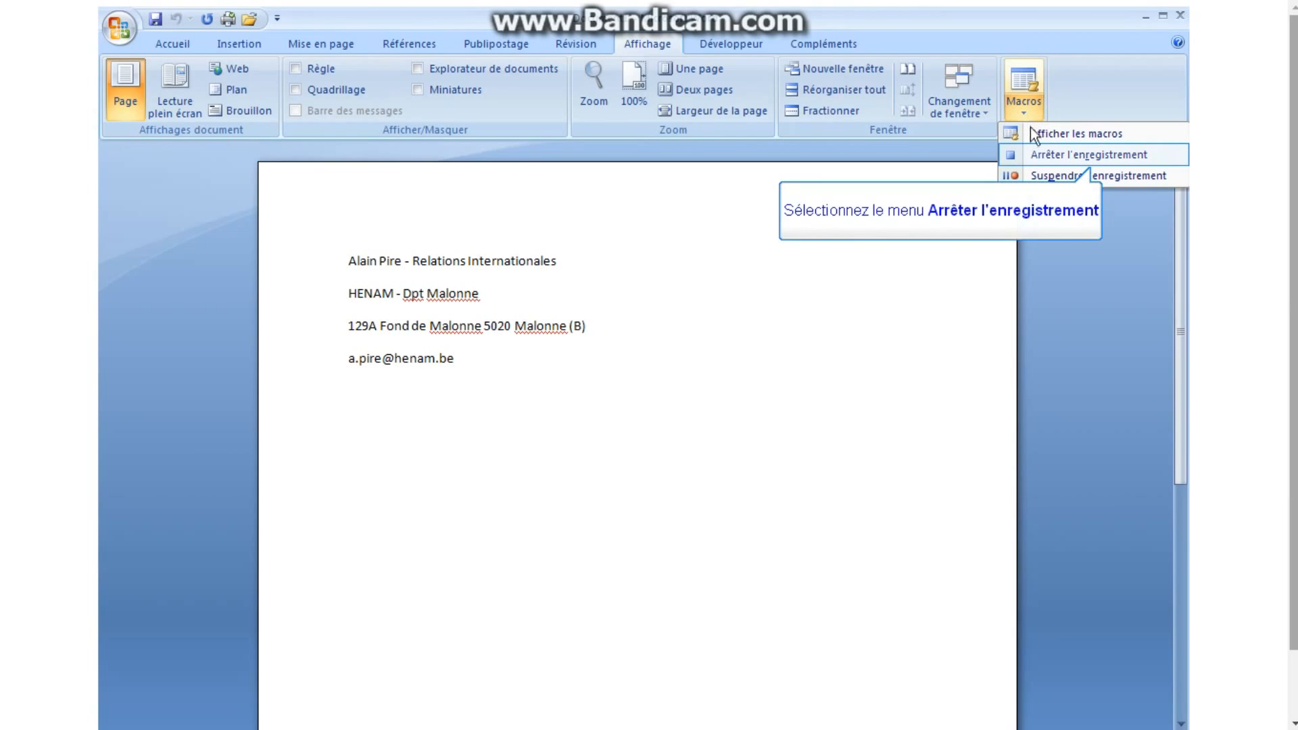
pyautogui.click(1032, 155)
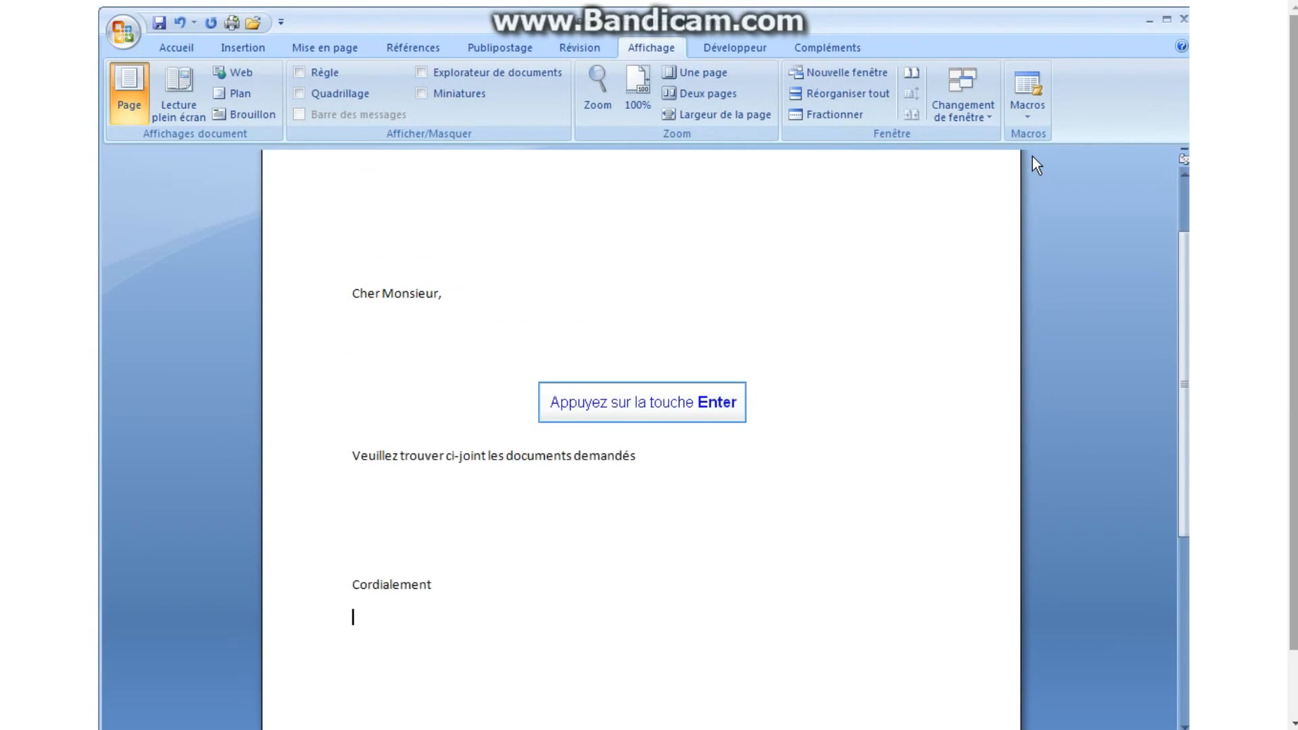
# Insert the signature below Cordialement by running the adresse macro with Alt+A.
pyautogui.press('Return')
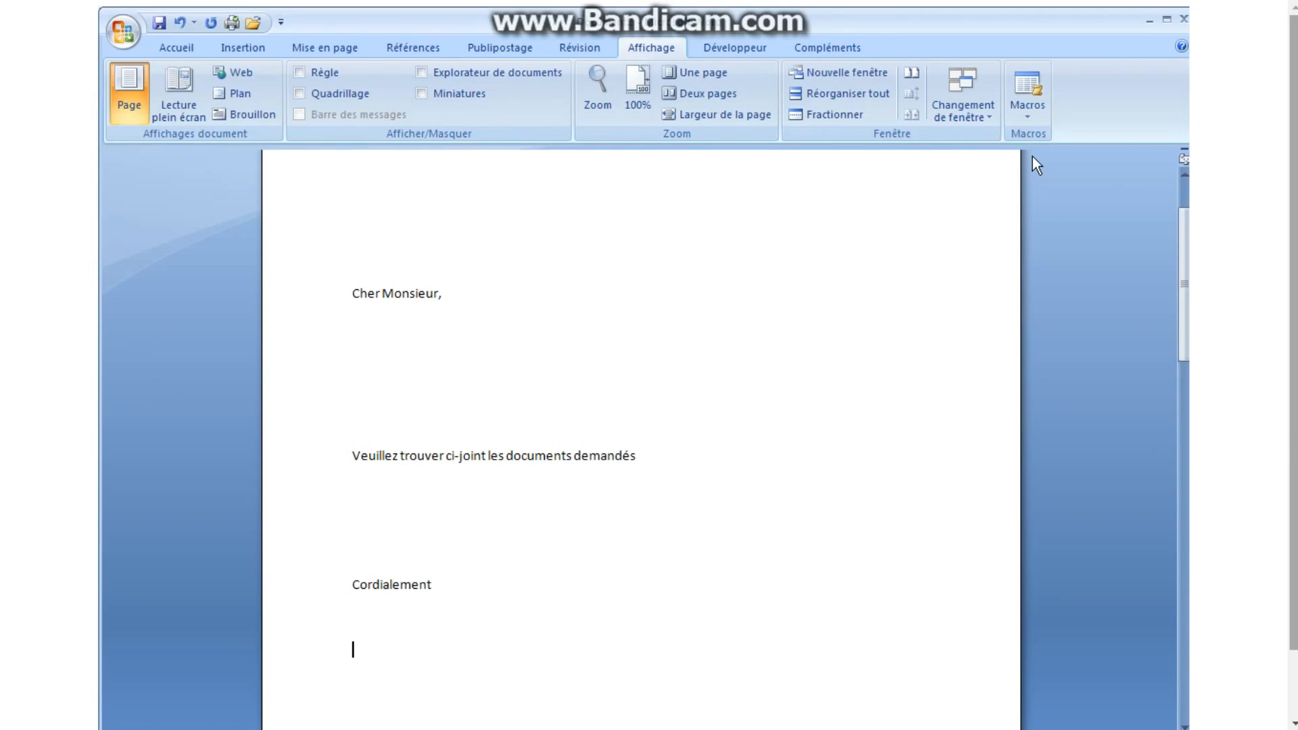
pyautogui.hotkey('alt', 'a')
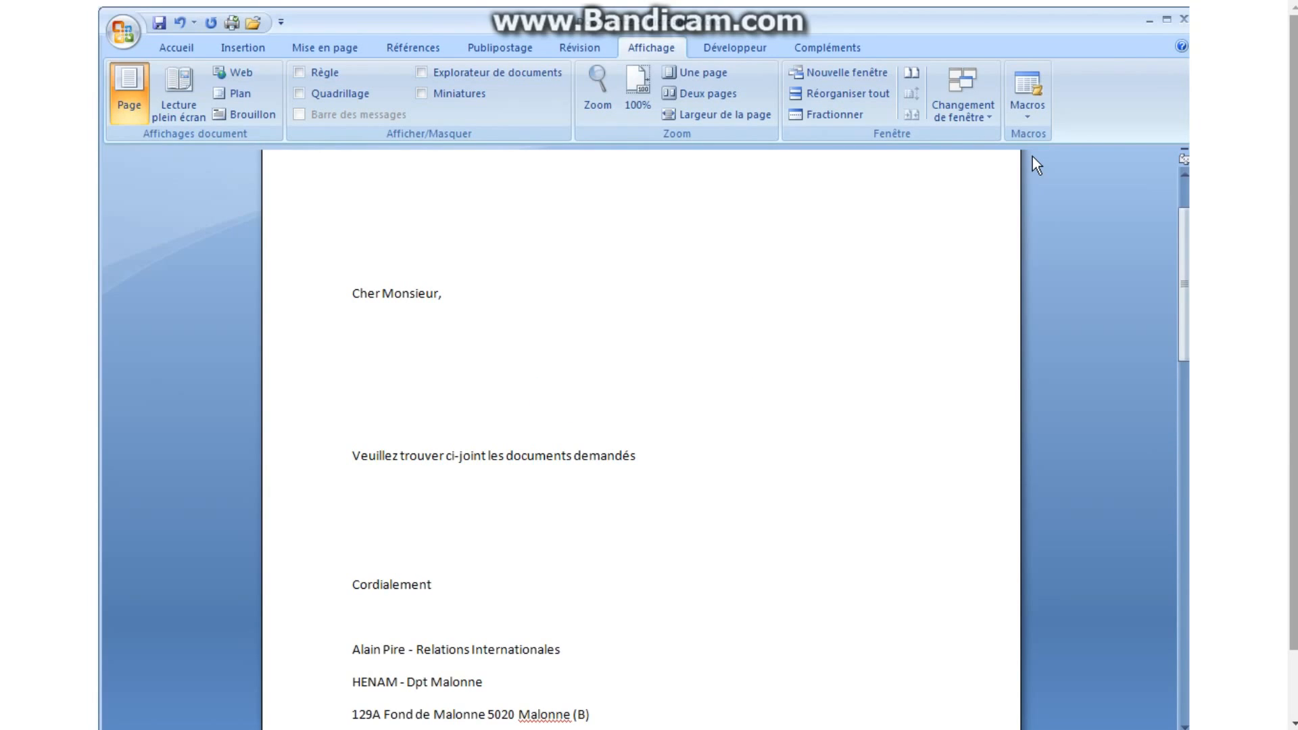